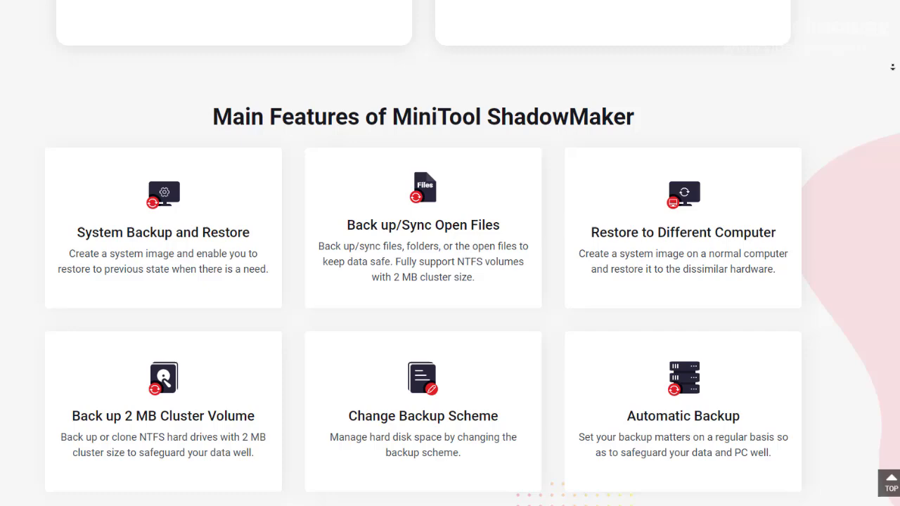
Subscribe to the WOW Technology YouTube channel with notifications set to All
{"action": "middle_click", "coordinate": [892, 67]}
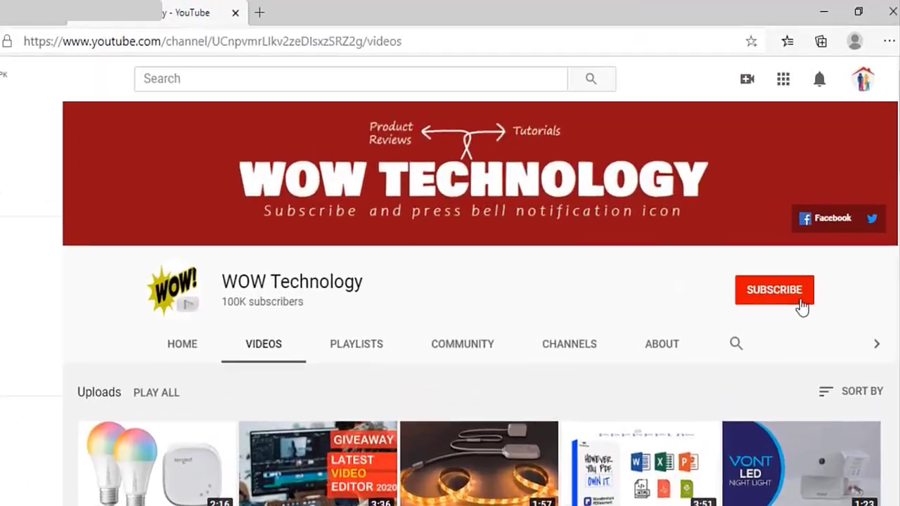
{"action": "left_click", "coordinate": [795, 297]}
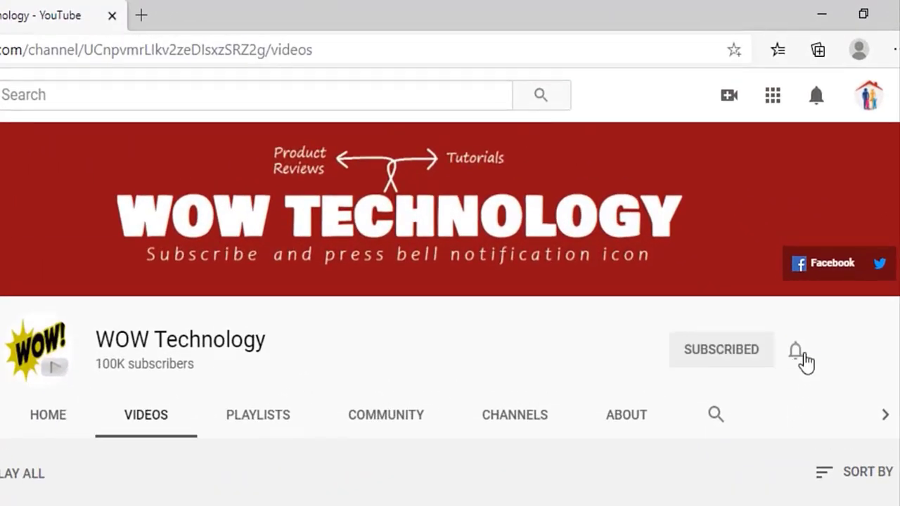
{"action": "left_click", "coordinate": [805, 363]}
{"action": "left_click", "coordinate": [799, 403]}
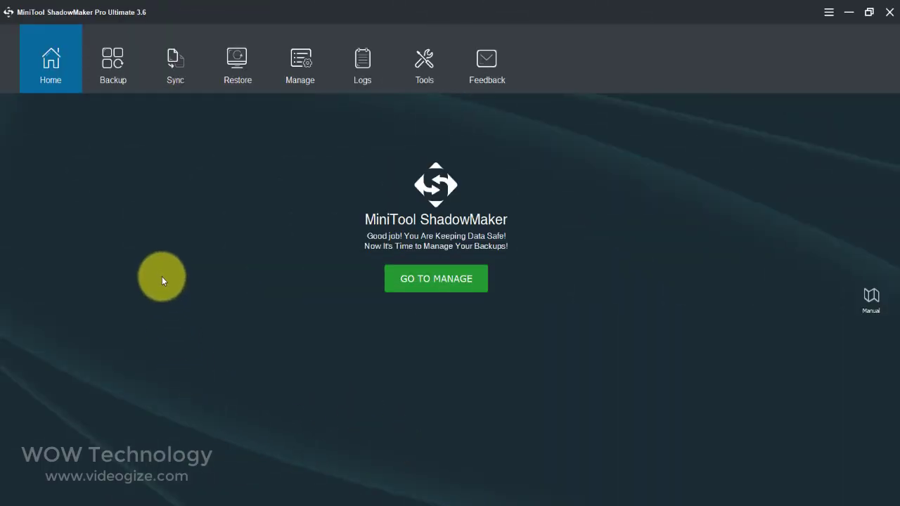
On the Backup page, bring up the Source type chooser
{"action": "left_click", "coordinate": [127, 78]}
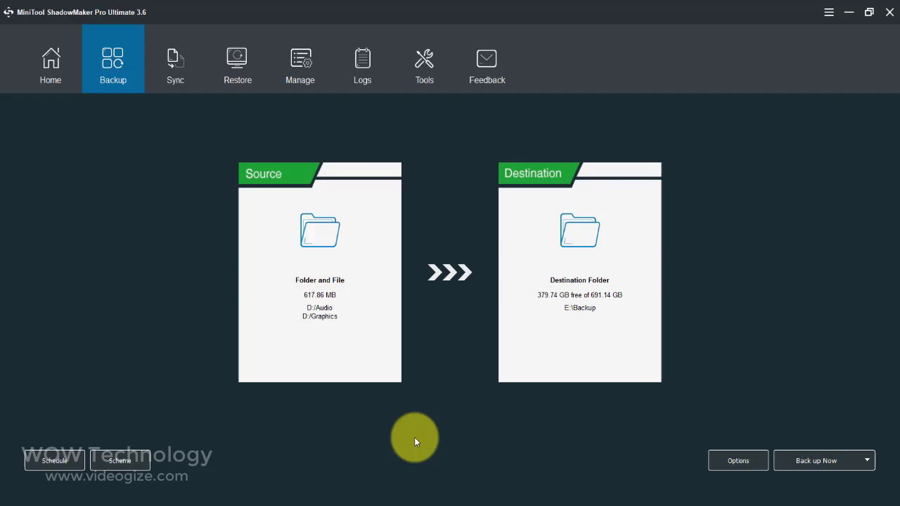
{"action": "left_click", "coordinate": [379, 365]}
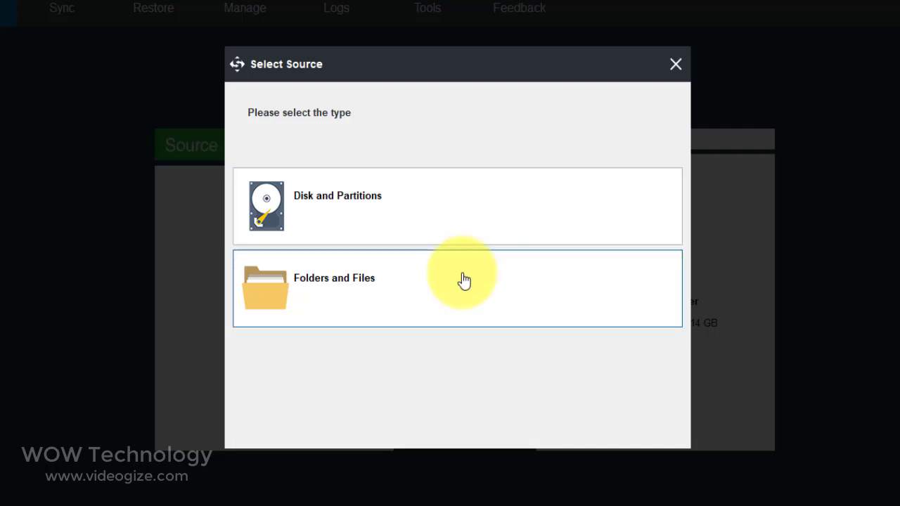
Look through the Disk and Partitions source option and its available disks
{"action": "left_click", "coordinate": [473, 223]}
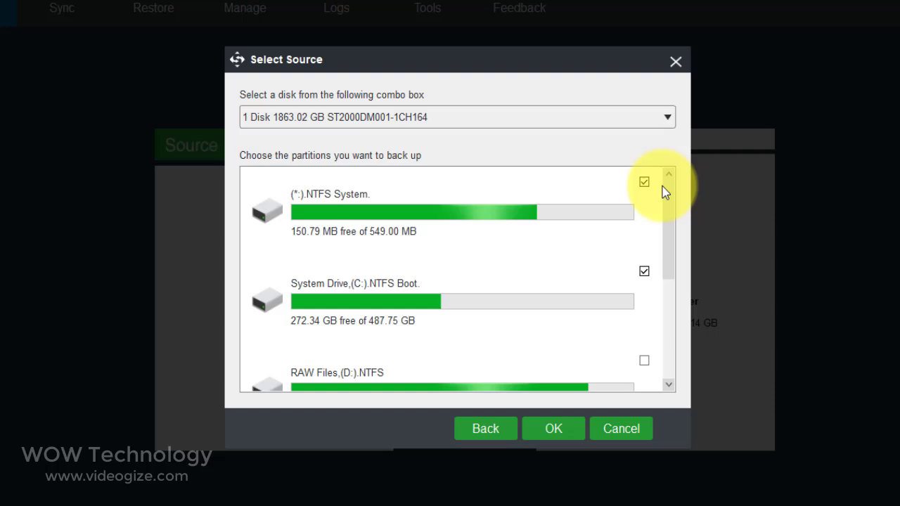
{"action": "left_click", "coordinate": [668, 117]}
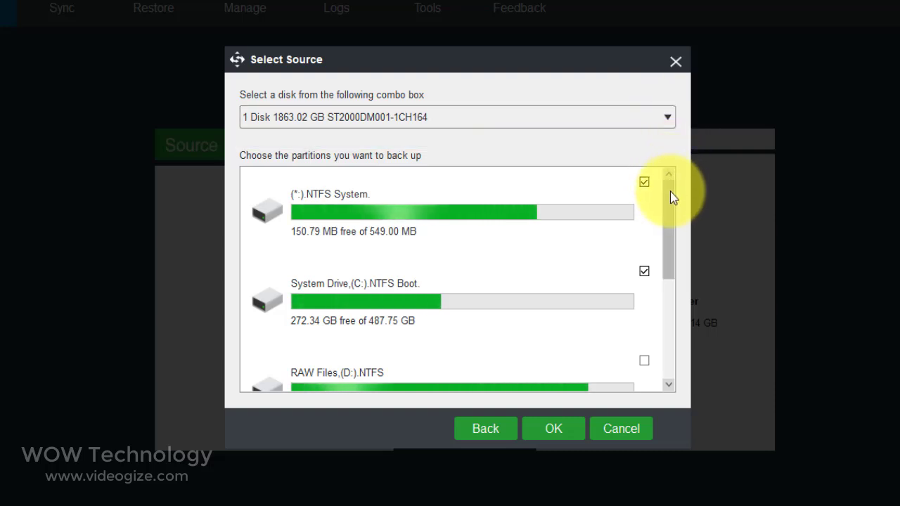
{"action": "mouse_move", "coordinate": [670, 216]}
{"action": "left_mouse_down"}
{"action": "mouse_move", "coordinate": [675, 316]}
{"action": "mouse_move", "coordinate": [678, 208]}
{"action": "left_mouse_up"}
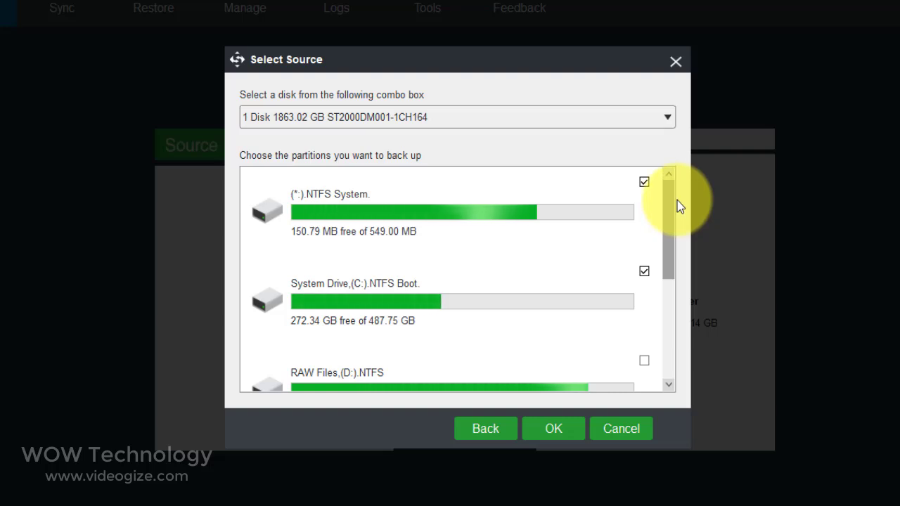
{"action": "scroll", "coordinate": [657, 254], "scroll_direction": "down", "scroll_amount": 1}
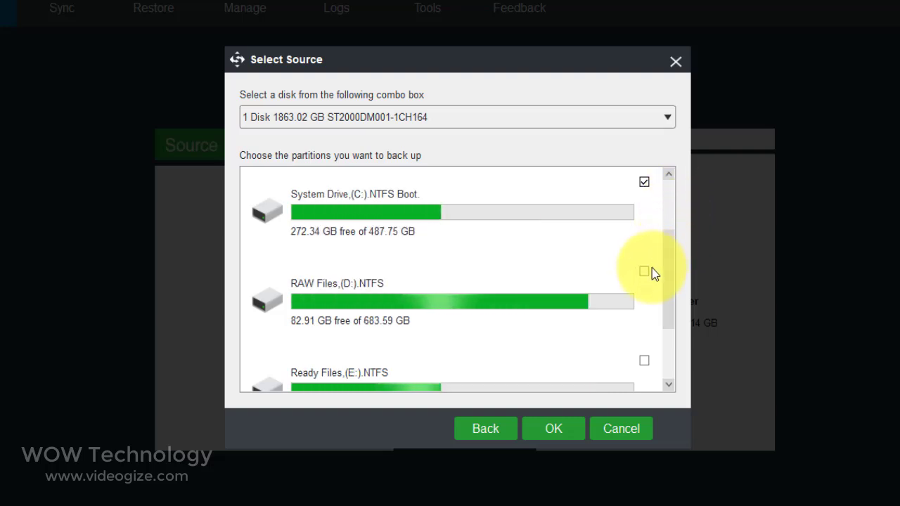
{"action": "left_click", "coordinate": [512, 430]}
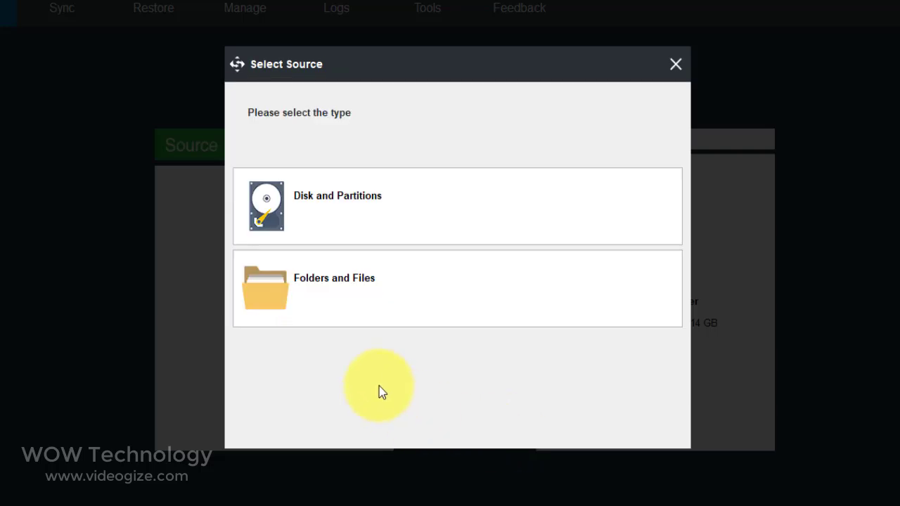
Set the source to the D:\Audio and D:\Graphics folders
{"action": "left_click", "coordinate": [392, 305]}
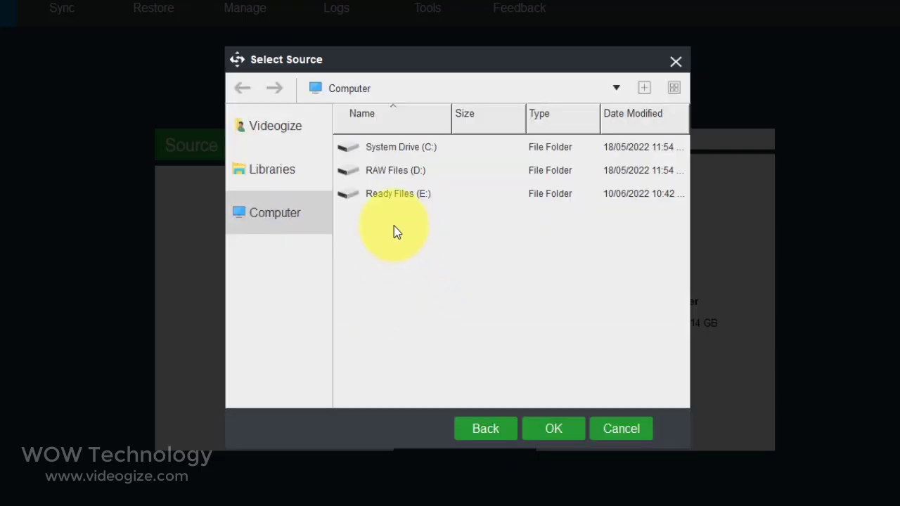
{"action": "double_click", "coordinate": [359, 172]}
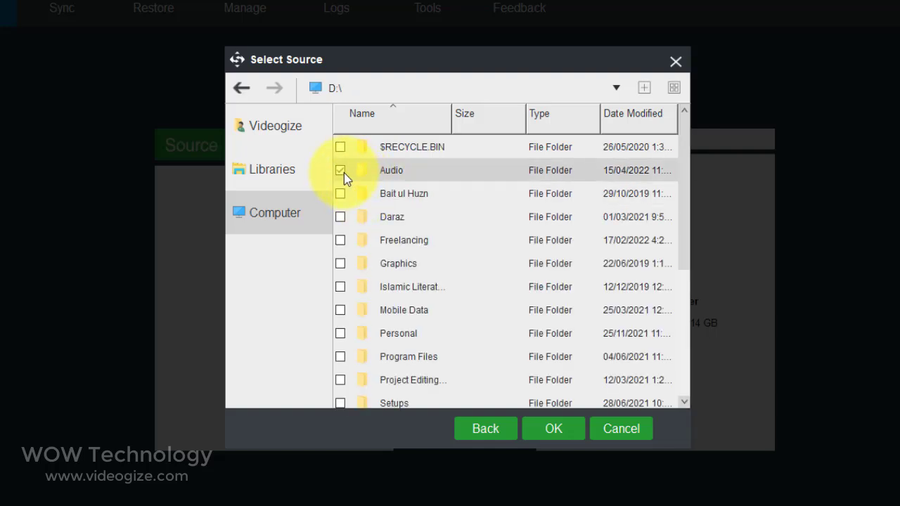
{"action": "left_click", "coordinate": [341, 170]}
{"action": "left_click", "coordinate": [341, 264]}
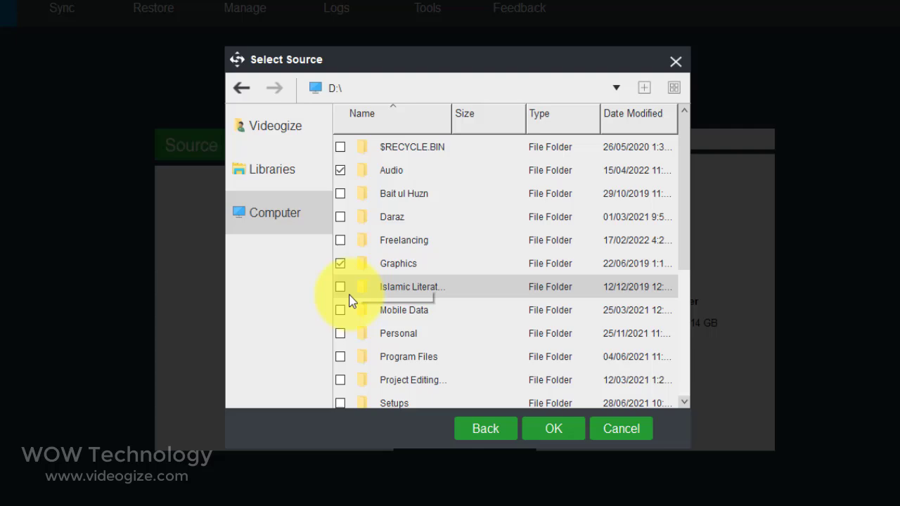
{"action": "left_click", "coordinate": [570, 426]}
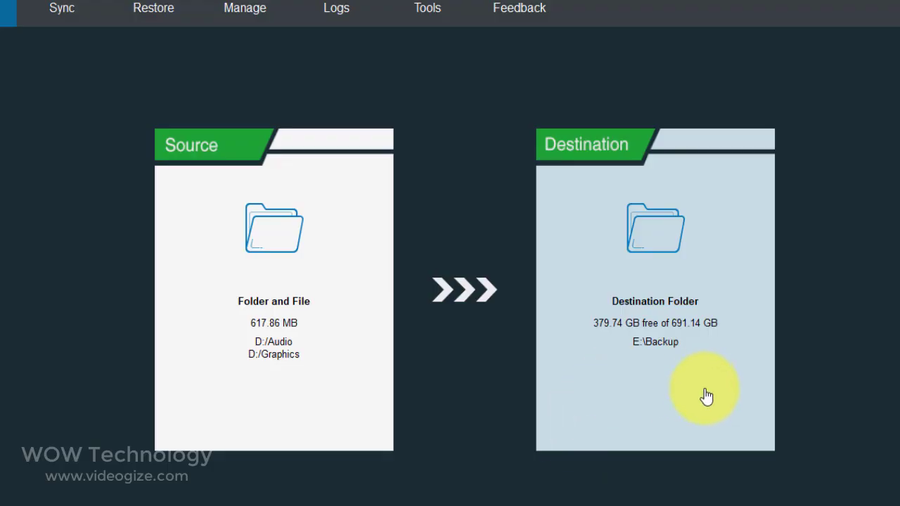
Set the backup destination to E:\Backup
{"action": "left_click", "coordinate": [739, 412]}
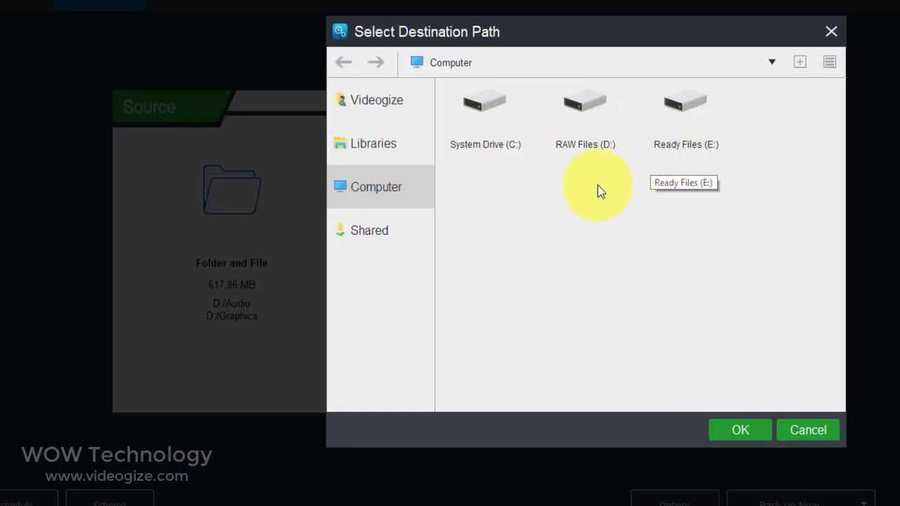
{"action": "double_click", "coordinate": [673, 114]}
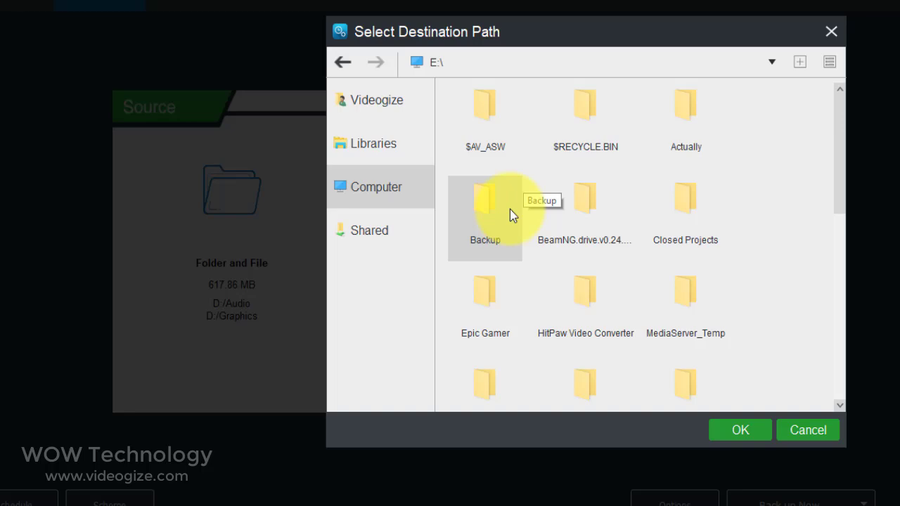
{"action": "left_click", "coordinate": [495, 199]}
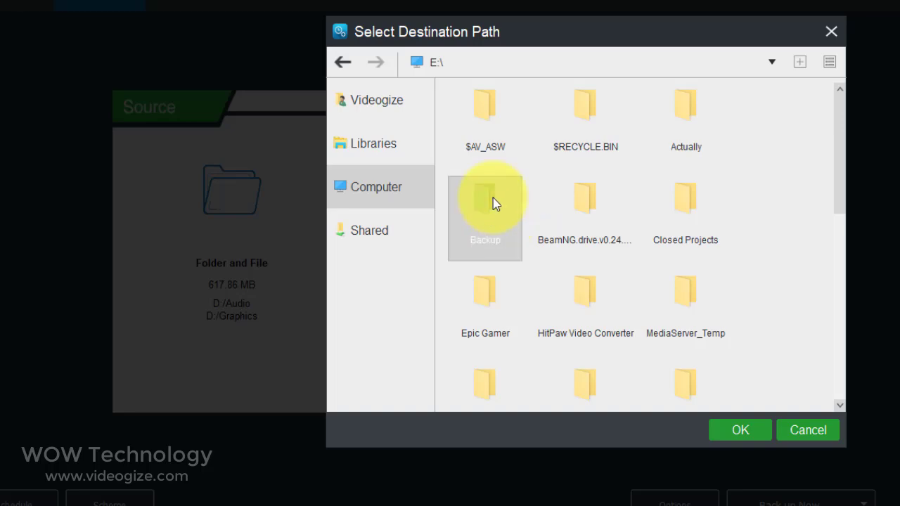
{"action": "left_click", "coordinate": [736, 430]}
Start the Audio and Graphics backup to E:\Backup now and confirm
{"action": "left_click", "coordinate": [835, 464]}
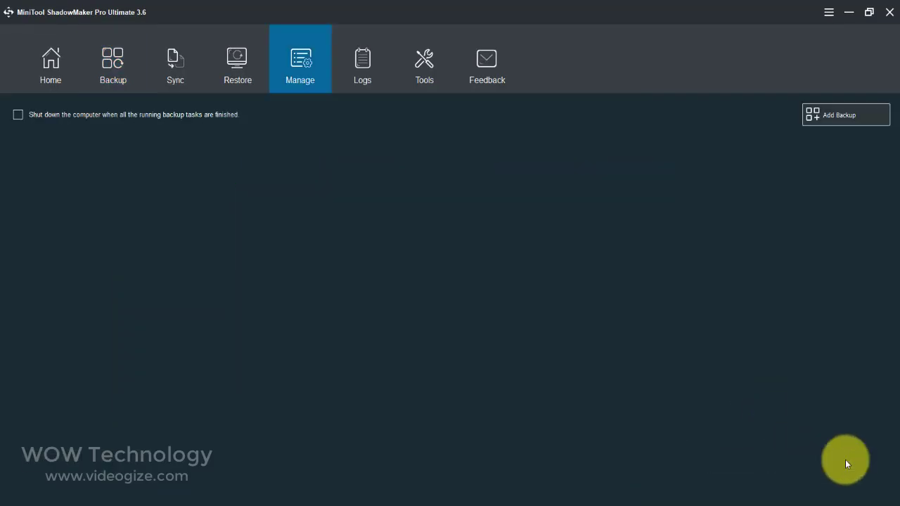
{"action": "left_click", "coordinate": [474, 278]}
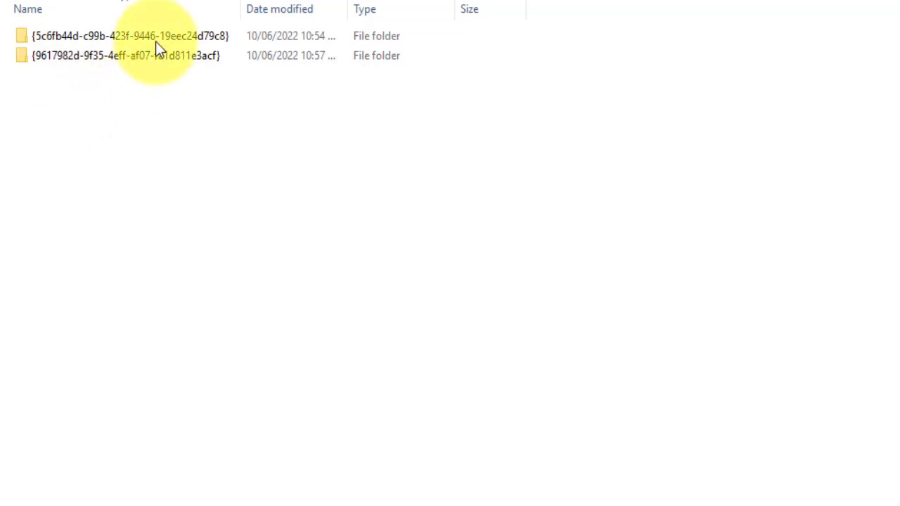
Inspect the two GUID backup folders, then show the backup task's action menu
{"action": "left_click", "coordinate": [161, 36]}
{"action": "left_click", "coordinate": [163, 56]}
{"action": "left_click", "coordinate": [170, 41]}
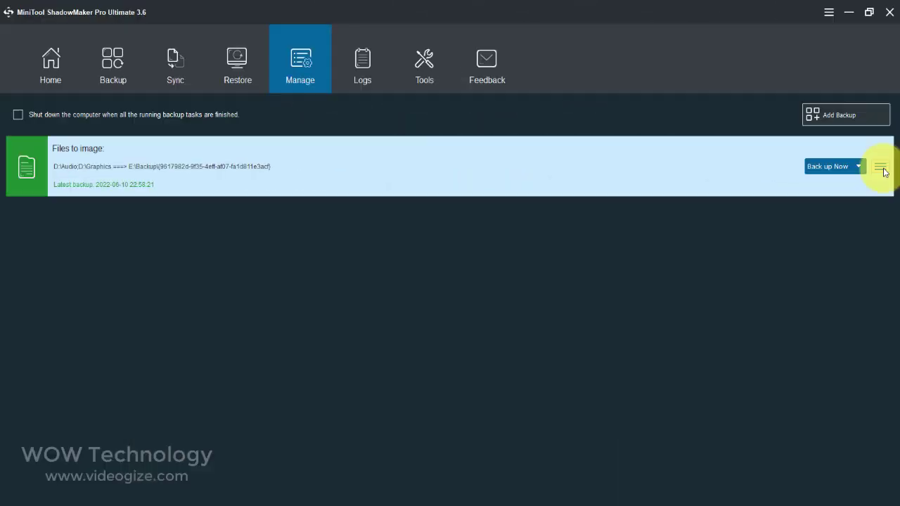
{"action": "left_click", "coordinate": [883, 171]}
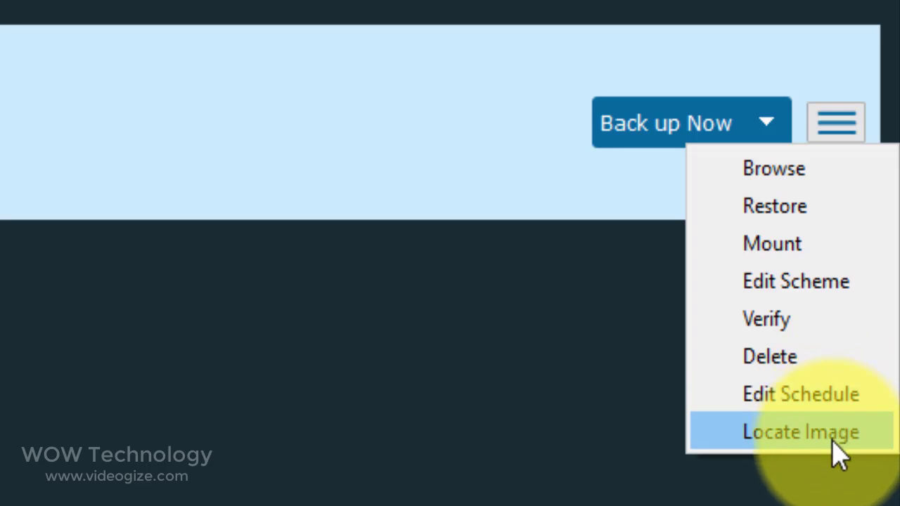
Begin a file restore of Audio and Graphics from the 10/06/2022 version
{"action": "left_click", "coordinate": [236, 80]}
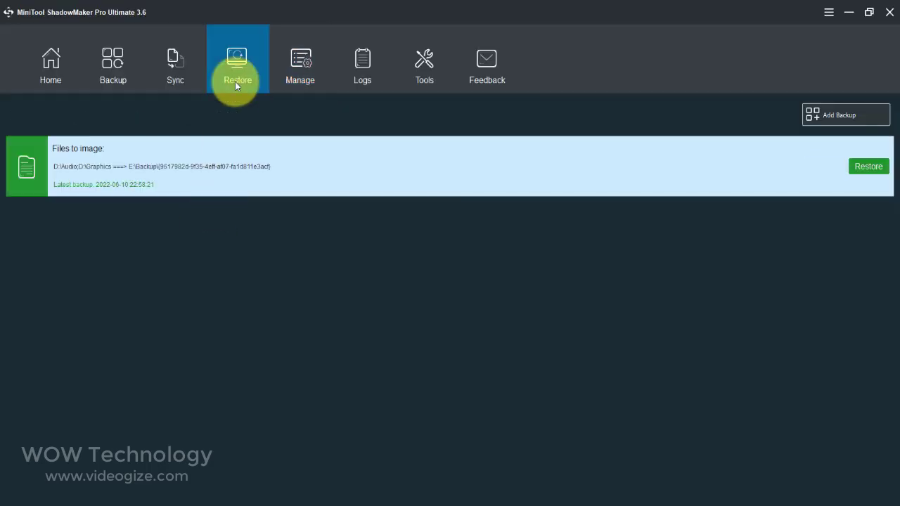
{"action": "left_click", "coordinate": [870, 173]}
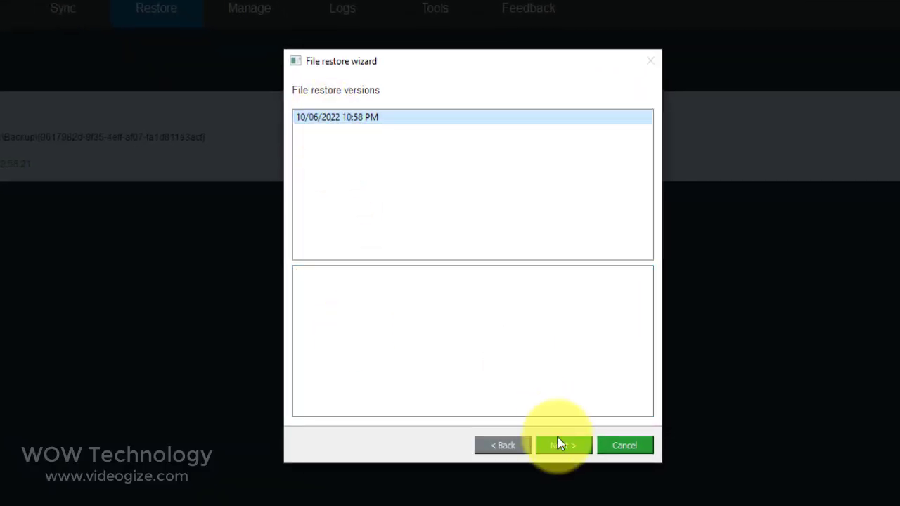
{"action": "left_click", "coordinate": [561, 446]}
{"action": "left_click", "coordinate": [301, 121]}
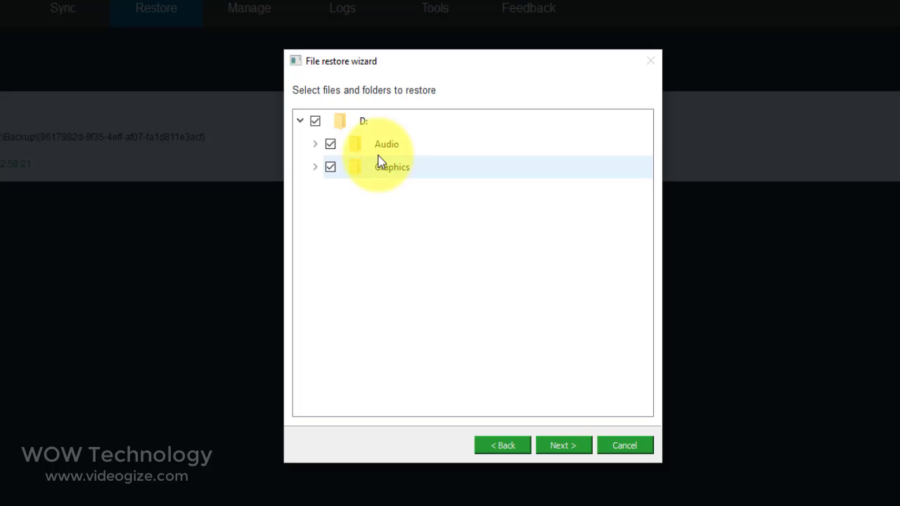
{"action": "left_click", "coordinate": [537, 446]}
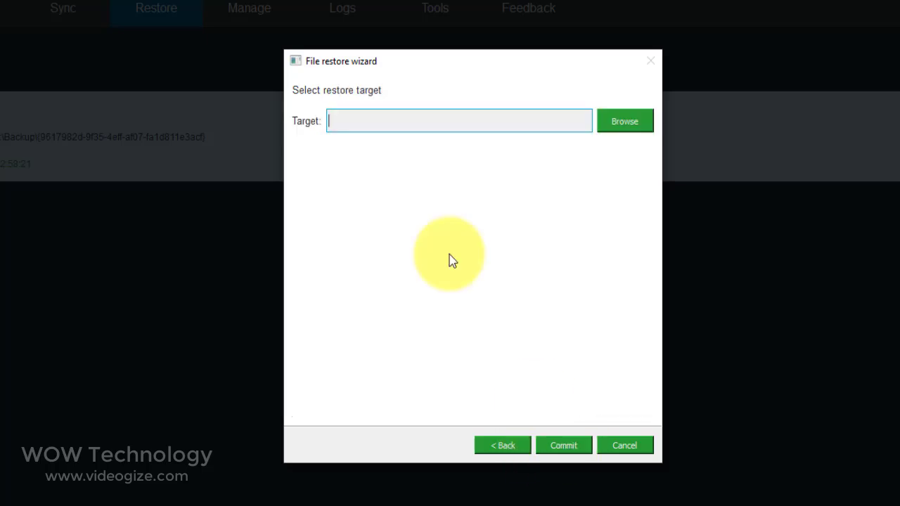
Browse the E:, E:\Backup and D: drives for a restore target
{"action": "left_click", "coordinate": [635, 128]}
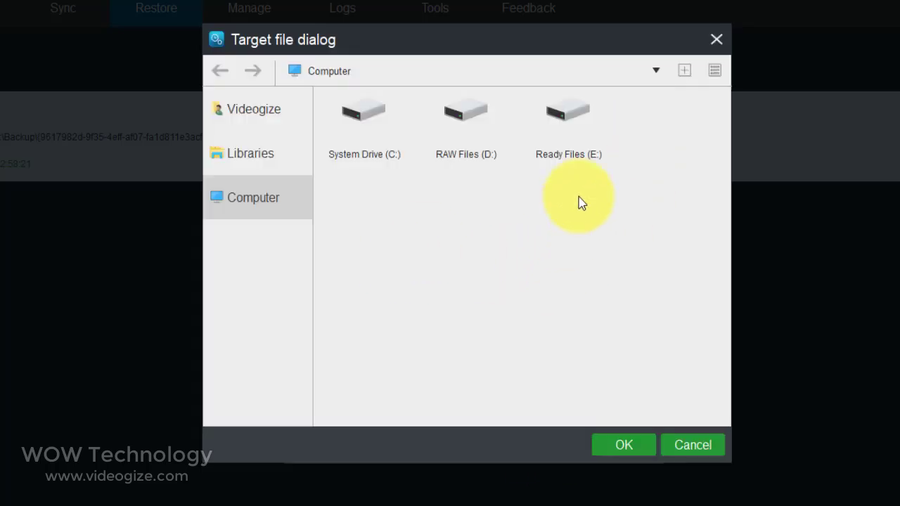
{"action": "double_click", "coordinate": [571, 144]}
{"action": "double_click", "coordinate": [378, 217]}
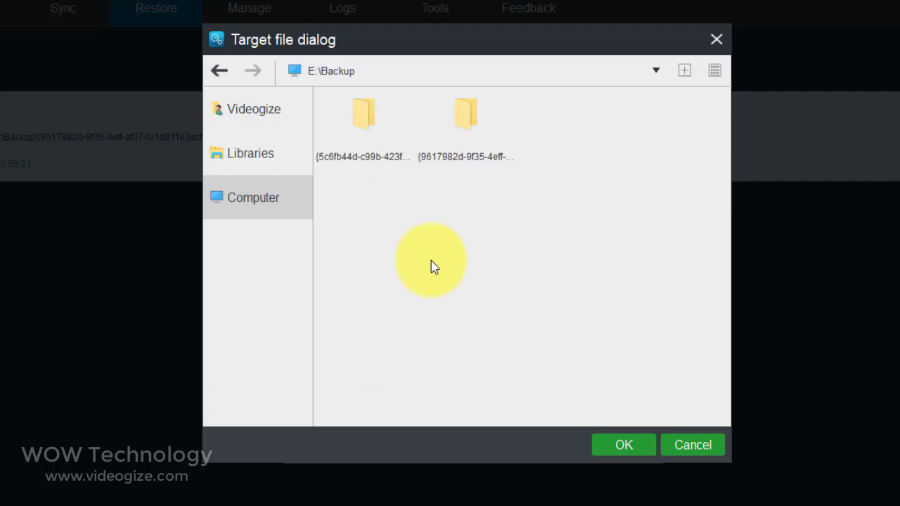
{"action": "left_click", "coordinate": [220, 70]}
{"action": "left_click", "coordinate": [261, 197]}
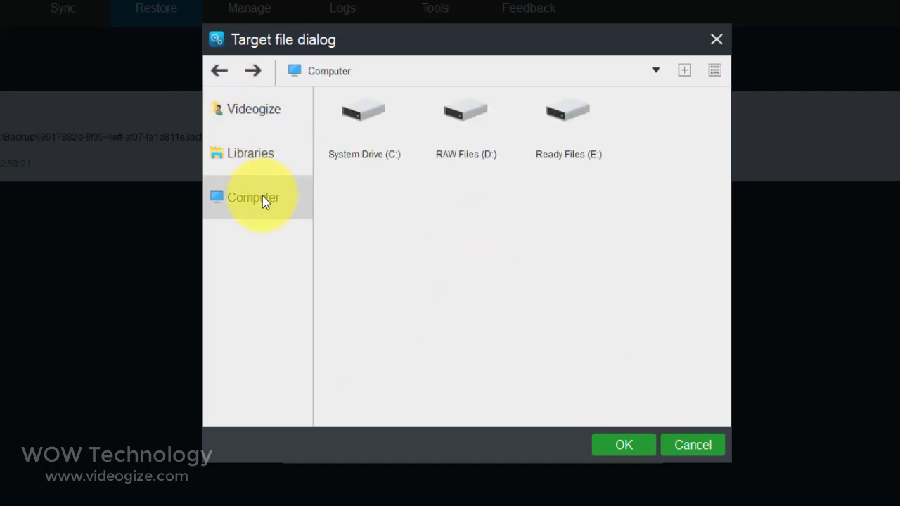
{"action": "double_click", "coordinate": [476, 136]}
{"action": "left_click", "coordinate": [304, 211]}
{"action": "double_click", "coordinate": [557, 160]}
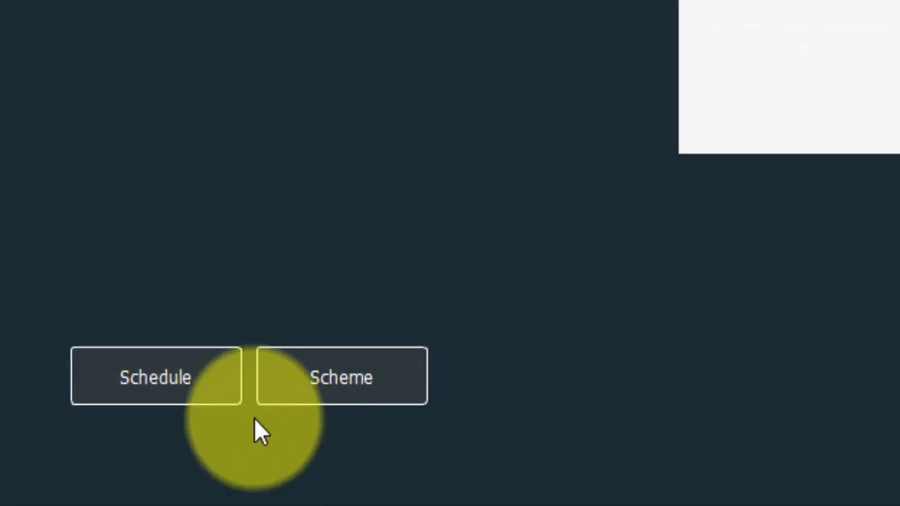
Turn the backup schedule on and review its Weekly, Monthly and On Event options
{"action": "left_click", "coordinate": [214, 396]}
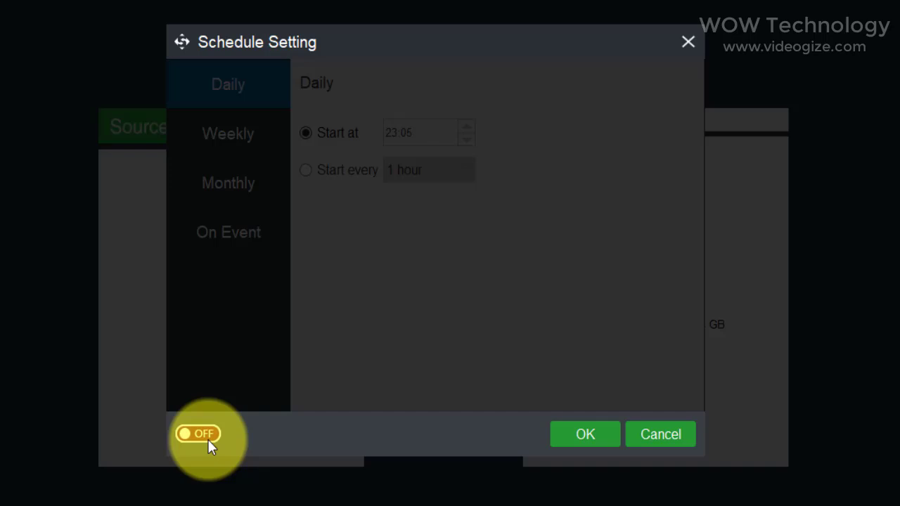
{"action": "left_click", "coordinate": [208, 439]}
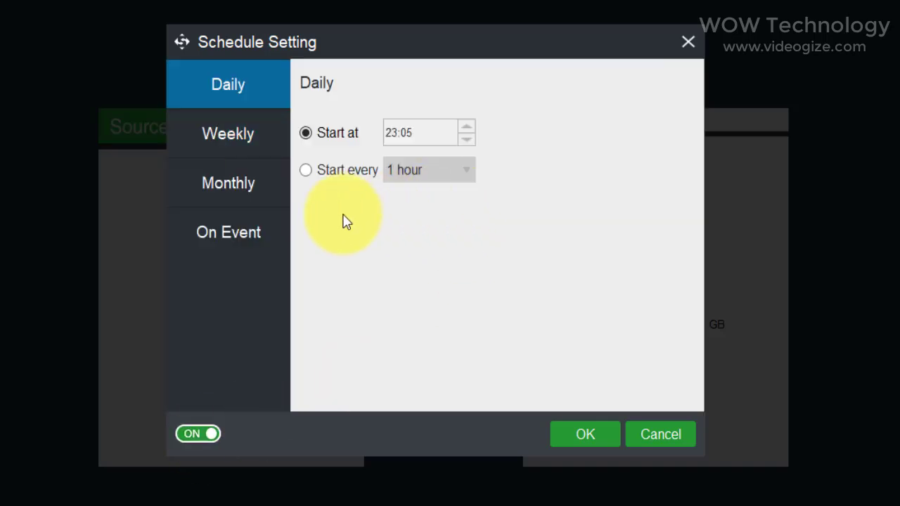
{"action": "left_click", "coordinate": [263, 135]}
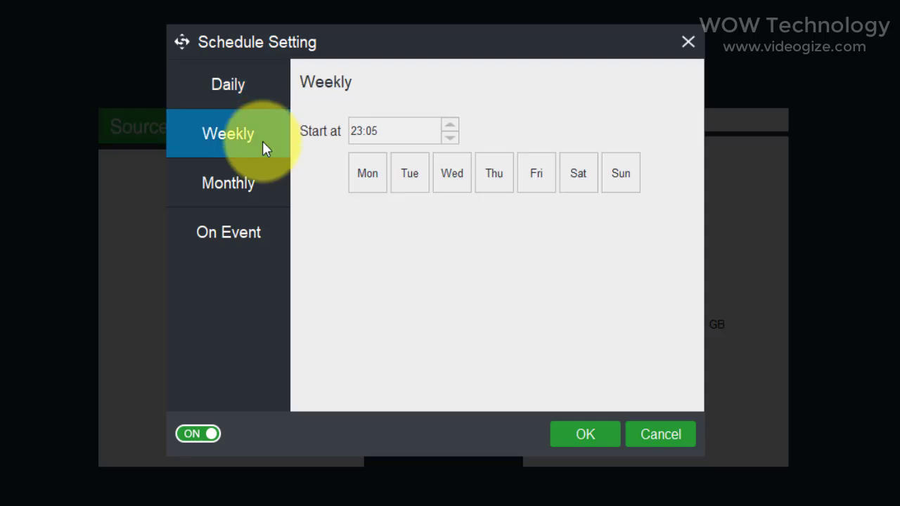
{"action": "left_click", "coordinate": [262, 190]}
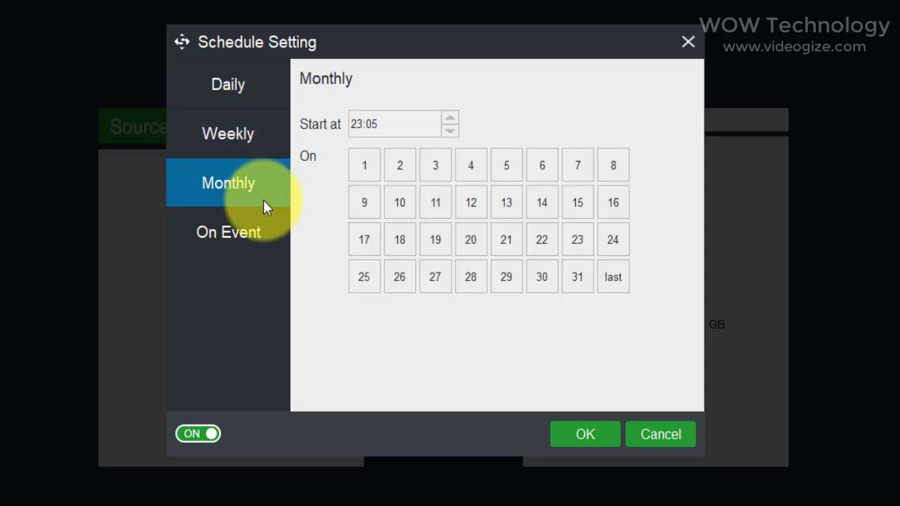
{"action": "left_click", "coordinate": [268, 241]}
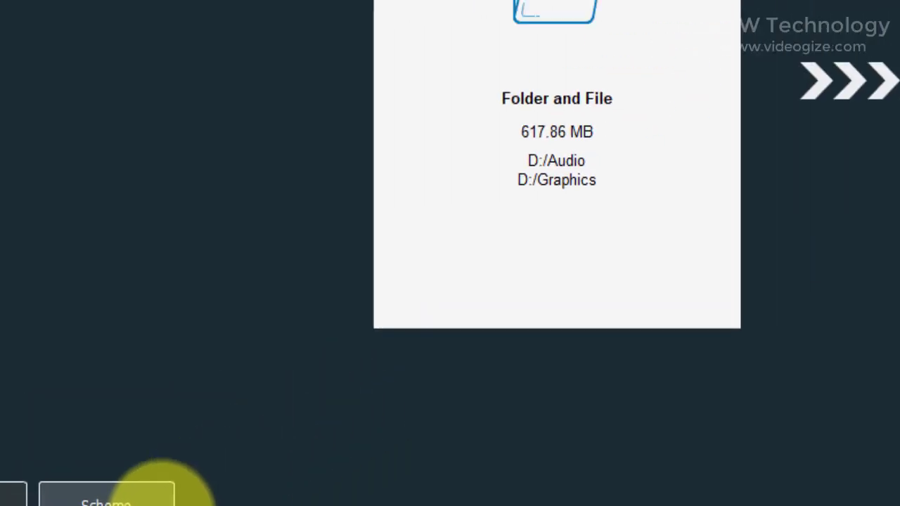
Turn the backup scheme on and set it to Incremental
{"action": "left_click", "coordinate": [162, 493]}
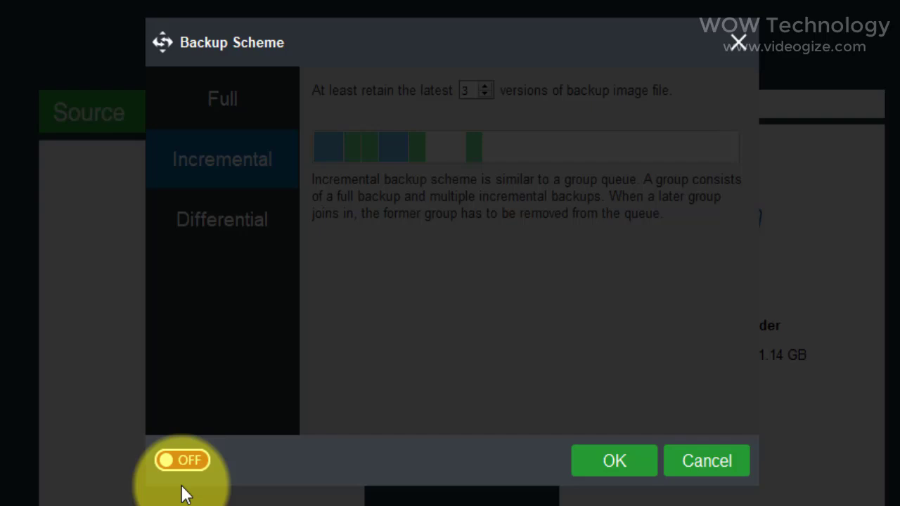
{"action": "left_click", "coordinate": [182, 461]}
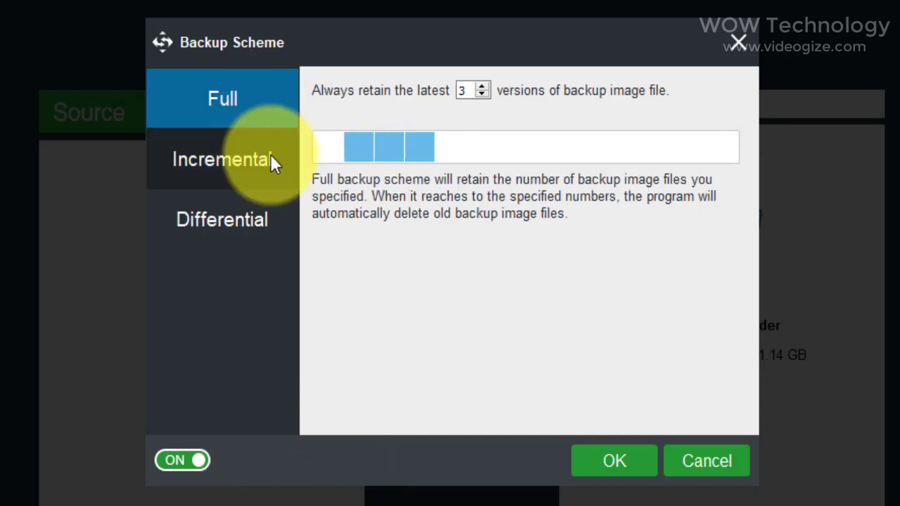
{"action": "left_click", "coordinate": [272, 160]}
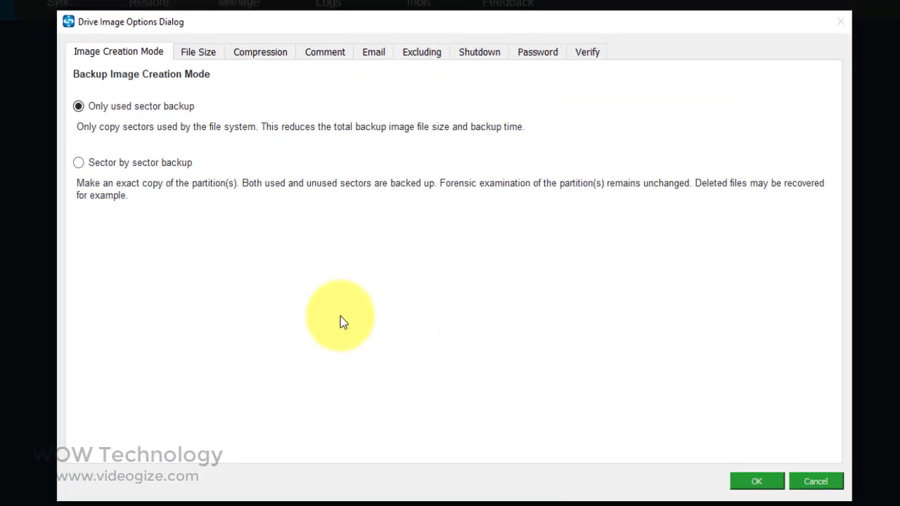
Review the File Size, Compression, Comment, Email, Excluding, Shutdown and Password image options
{"action": "left_click", "coordinate": [182, 38]}
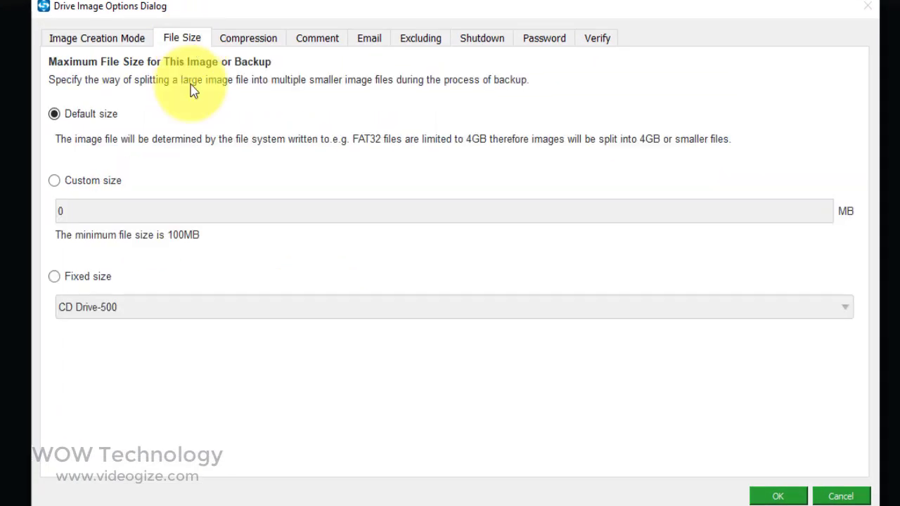
{"action": "key", "text": "ctrl+Tab"}
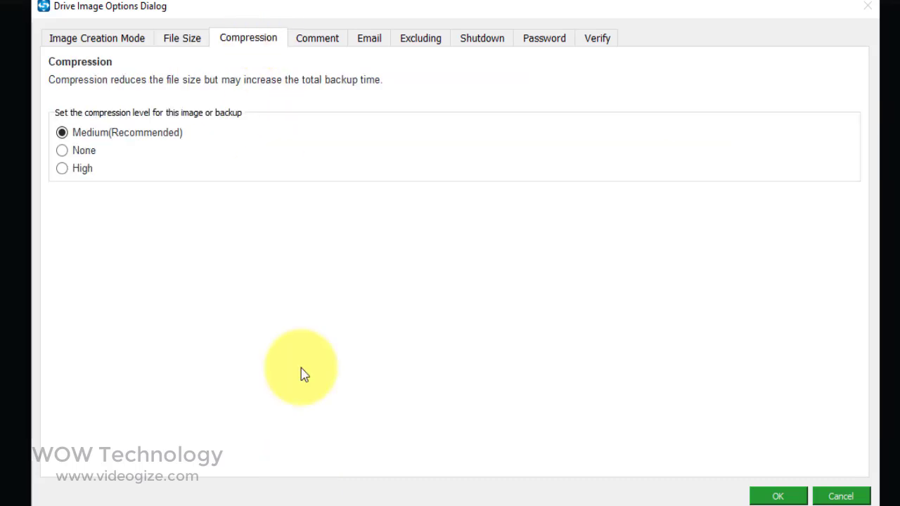
{"action": "left_click", "coordinate": [317, 38]}
{"action": "left_click", "coordinate": [369, 38]}
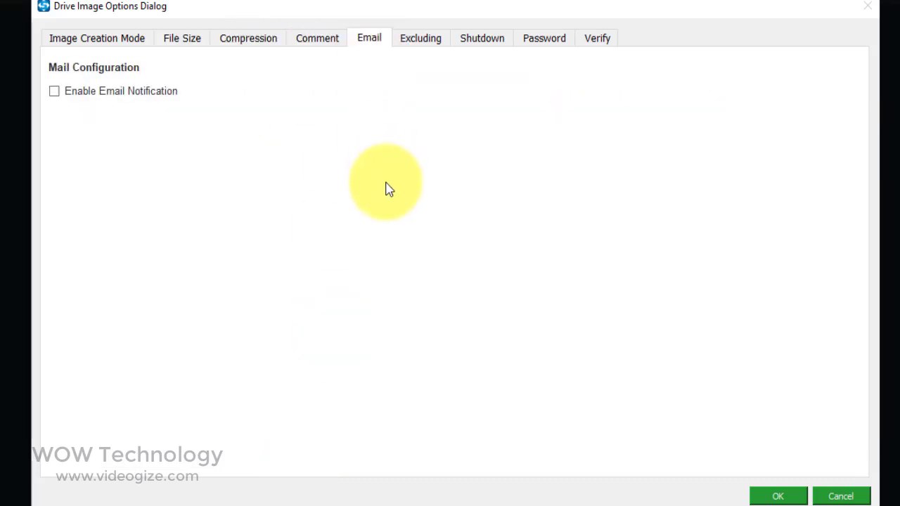
{"action": "left_click", "coordinate": [420, 38]}
{"action": "left_click", "coordinate": [482, 38]}
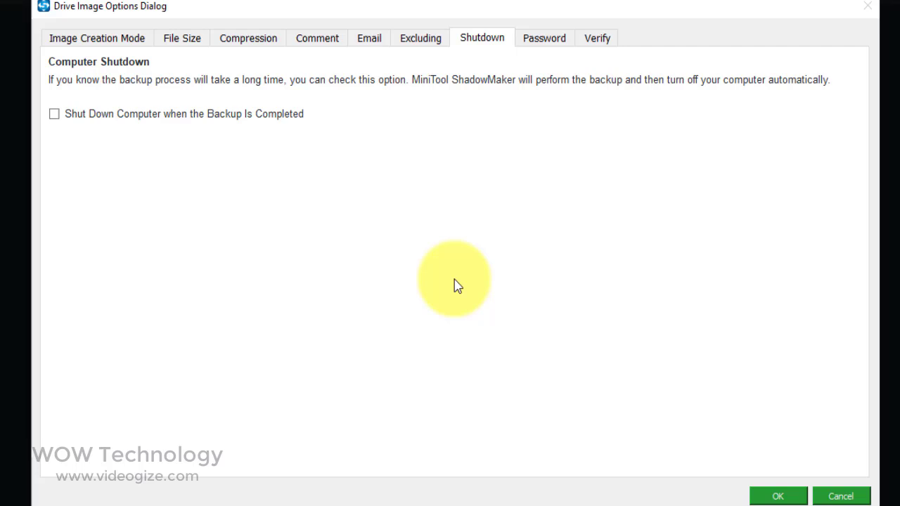
{"action": "left_click", "coordinate": [545, 38]}
Subscribe to WOW Technology on YouTube and choose All notifications
{"action": "key", "text": "ctrl+Tab"}
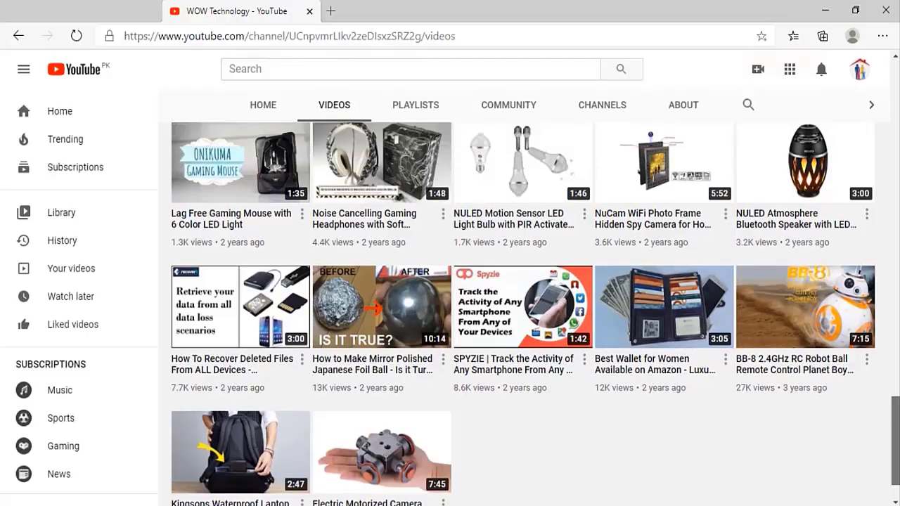
{"action": "scroll", "coordinate": [793, 274], "scroll_direction": "up", "scroll_amount": 15}
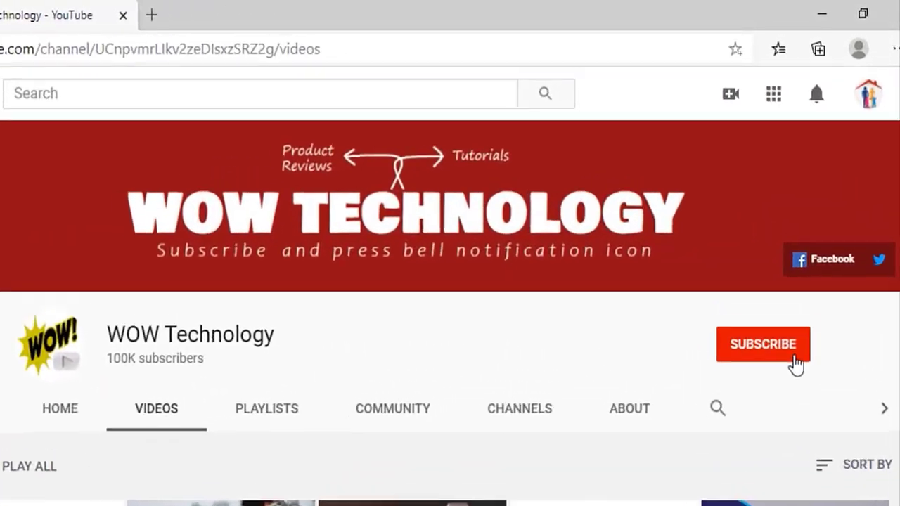
{"action": "left_click", "coordinate": [793, 272]}
{"action": "left_click", "coordinate": [803, 355]}
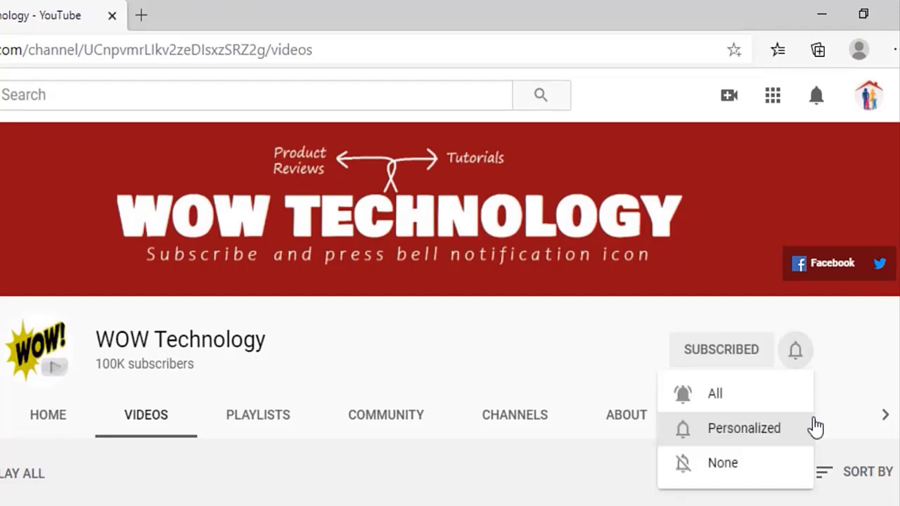